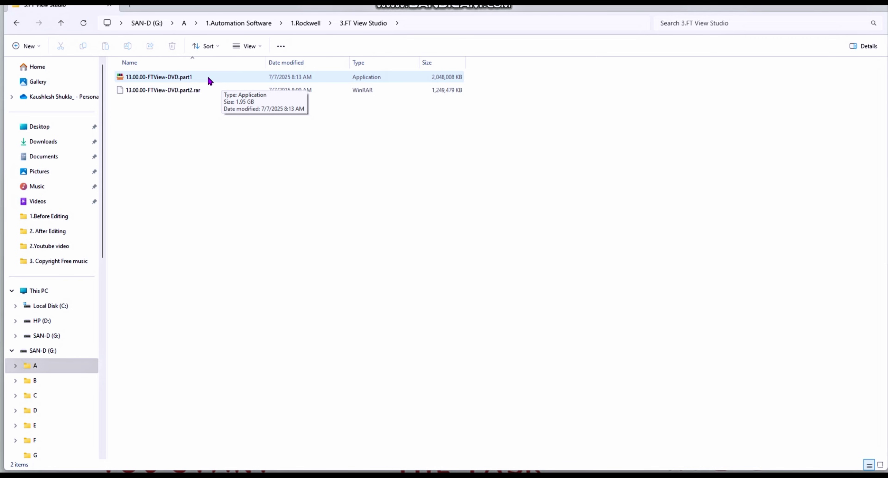
Try to run the 13.00.00-FTView-DVD.part1 application as administrator.
left_click(185, 76)
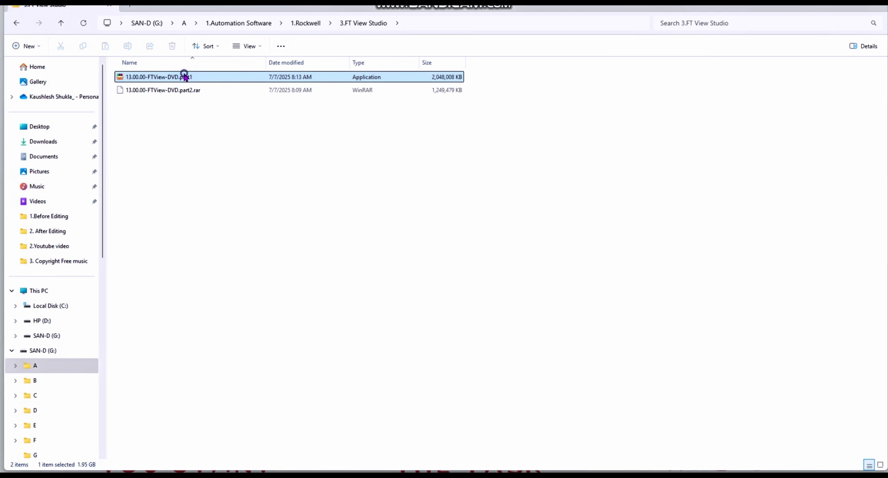
right_click(185, 77)
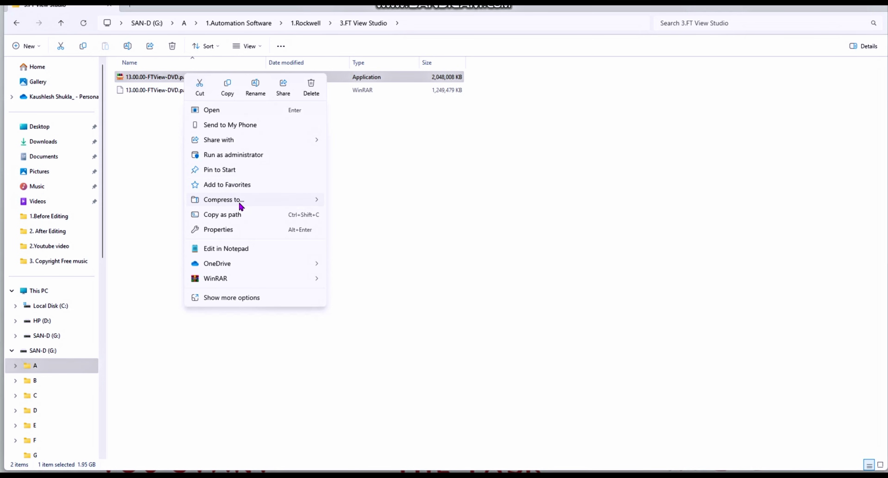
left_click(266, 153)
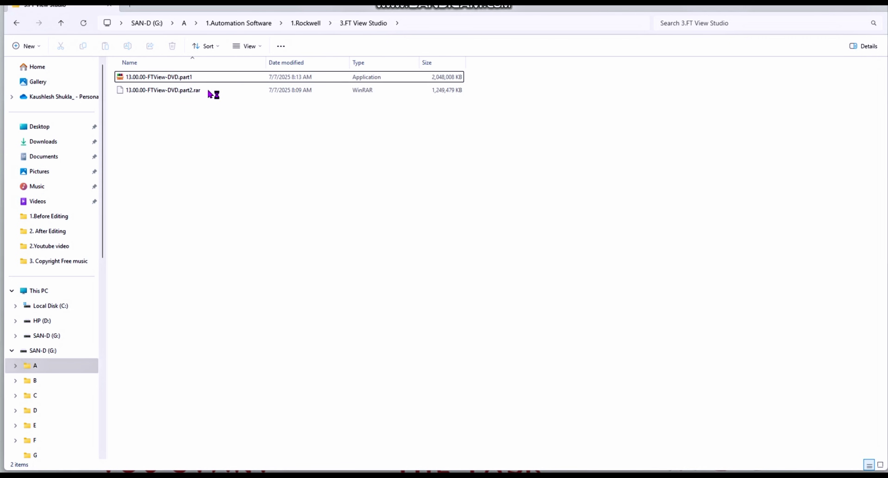
Extract the 13.00.00-FTView-DVD.part1 archive with WinRAR into its own 13.00.00-FTView-DVD folder.
right_click(193, 79)
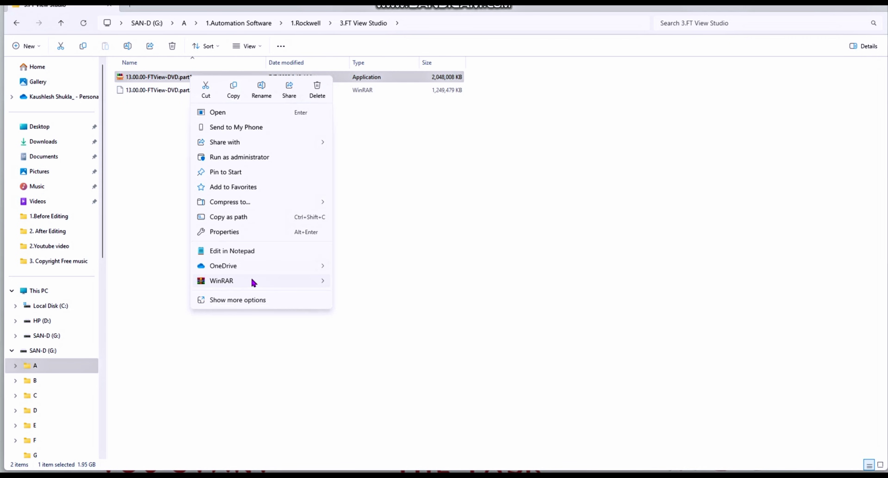
mouse_move(253, 282)
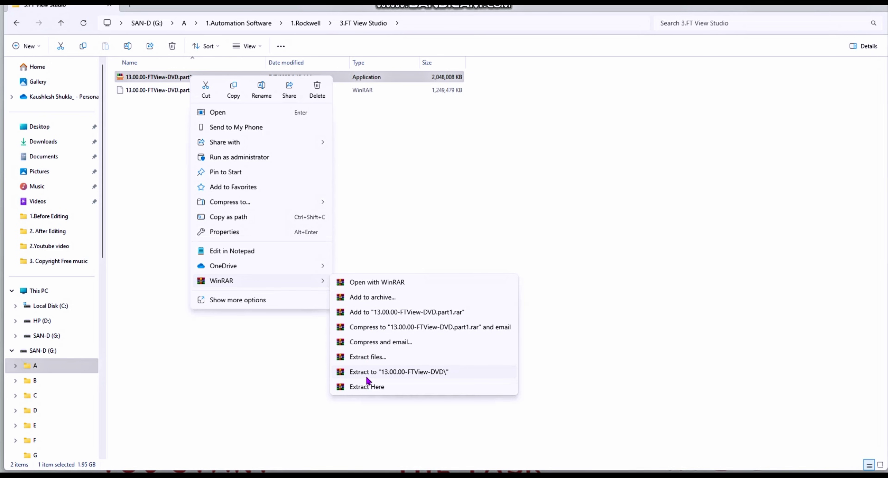
left_click(407, 373)
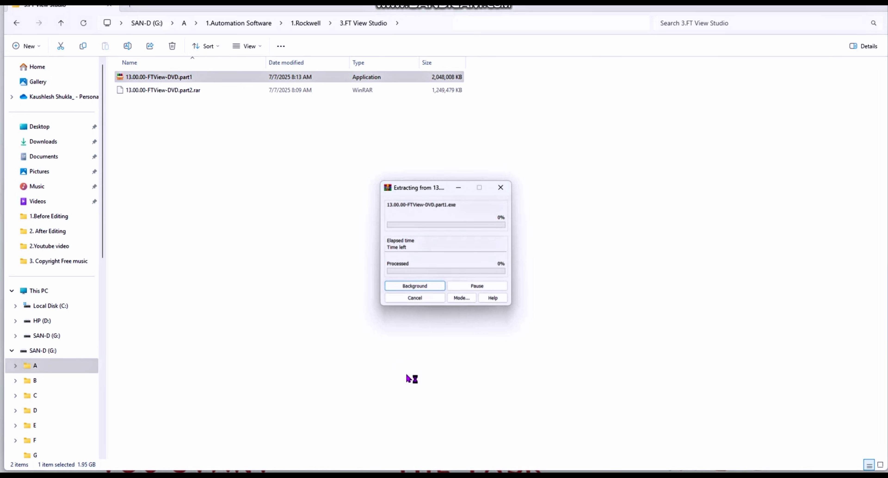
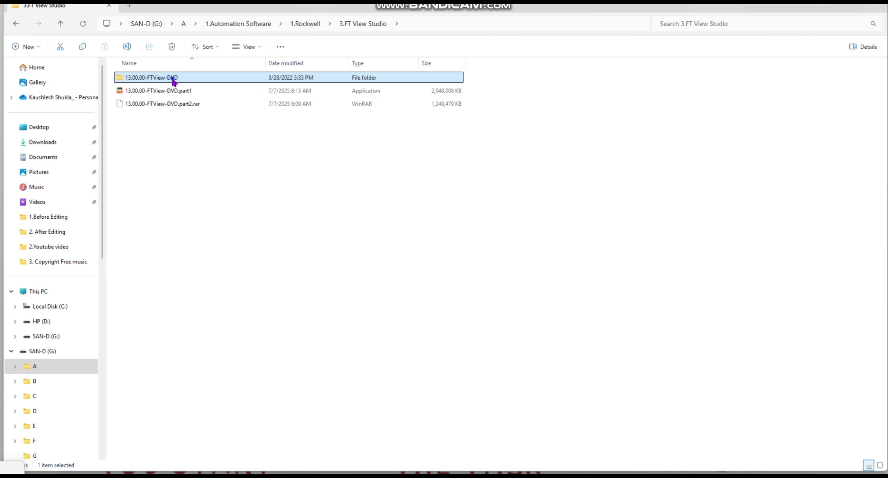
Open the extracted 13.00.00-FTView-DVD folder and launch the Setup application.
double_click(173, 82)
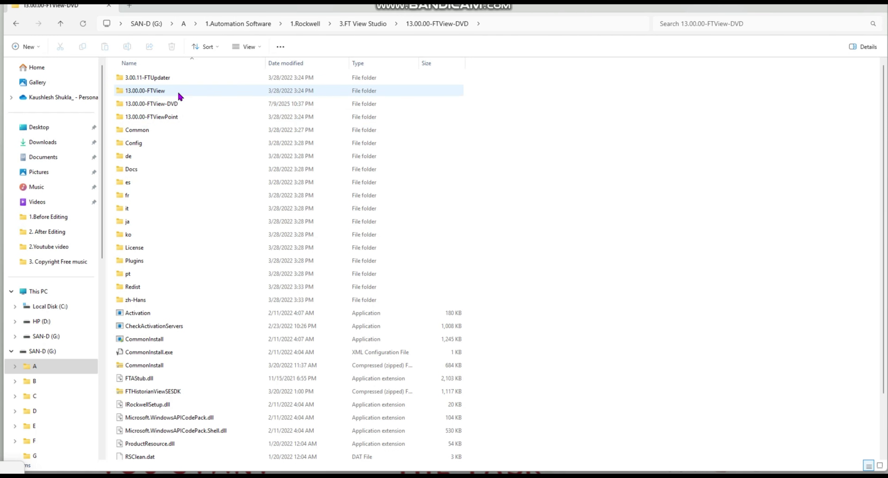
scroll(725, 253, "down", 1)
scroll(726, 253, "down", 1)
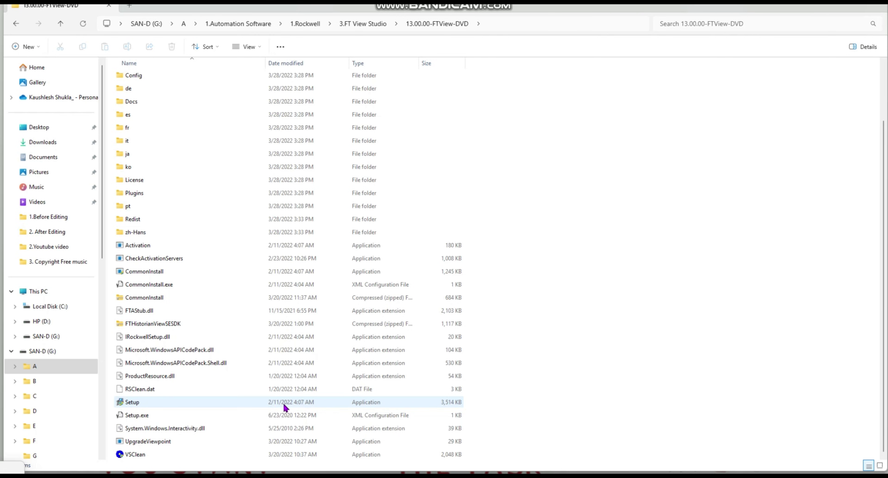
double_click(422, 406)
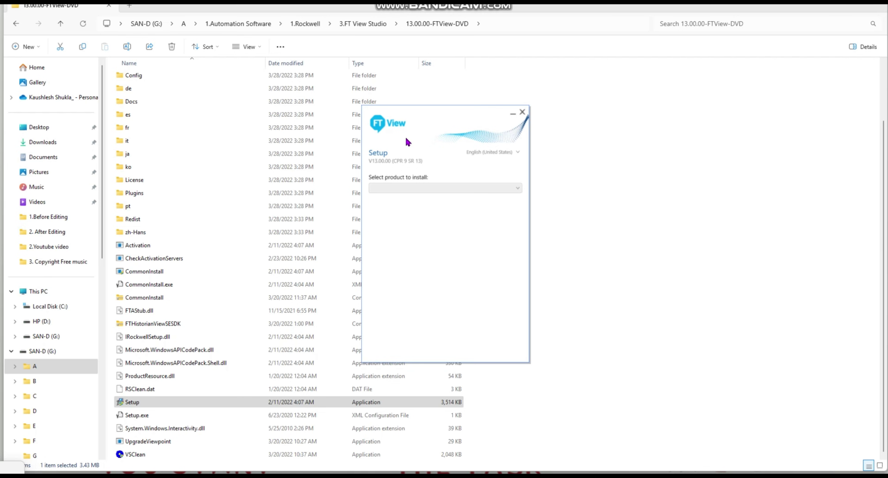
Switch the installer language to Italian and restore it to English (United States).
left_click(491, 155)
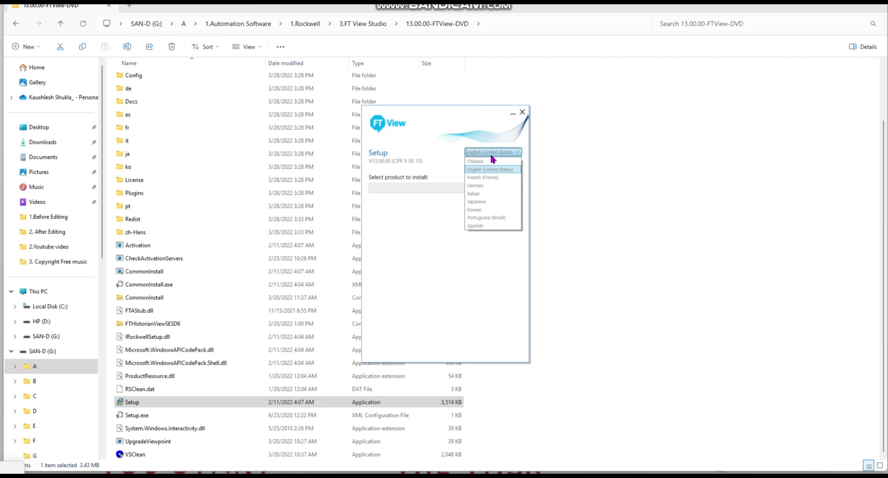
left_click(481, 196)
left_click(507, 152)
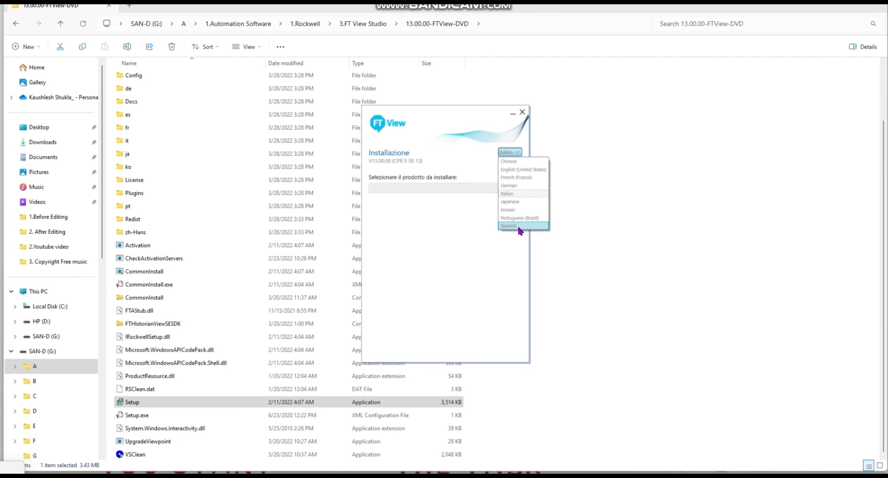
left_click(514, 170)
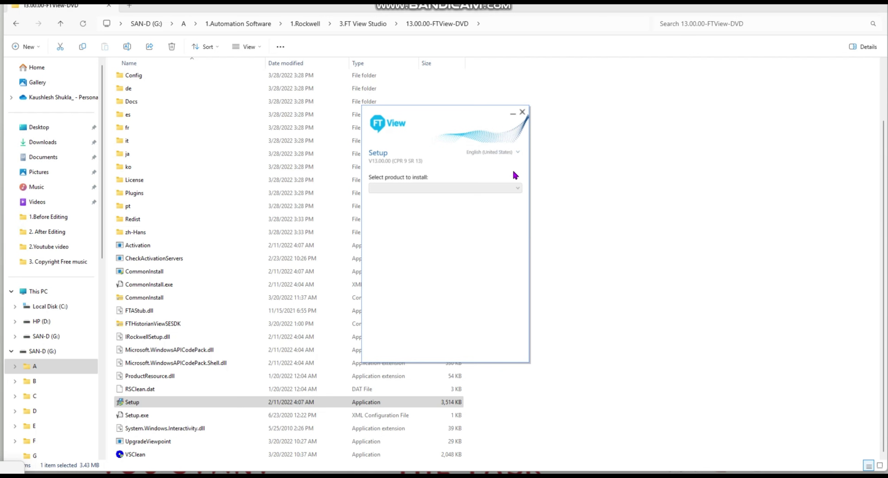
Choose Studio Enterprise as the product to install and open its customization options.
left_click(492, 191)
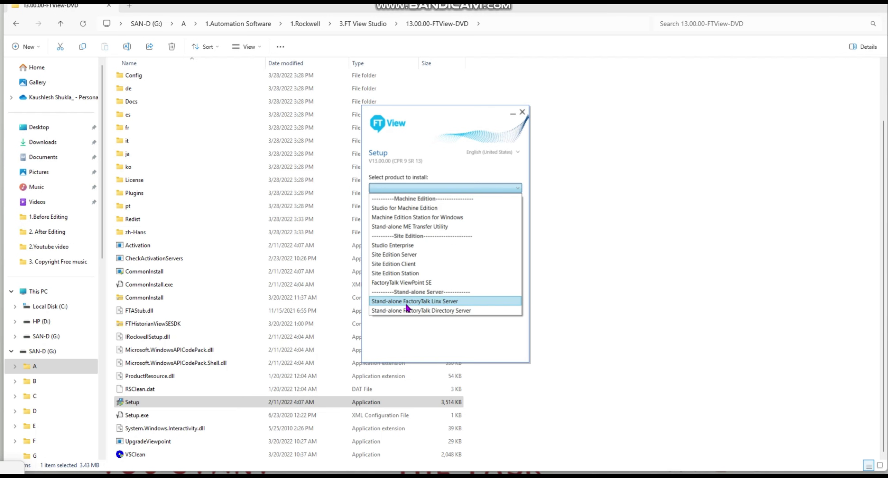
left_click(406, 246)
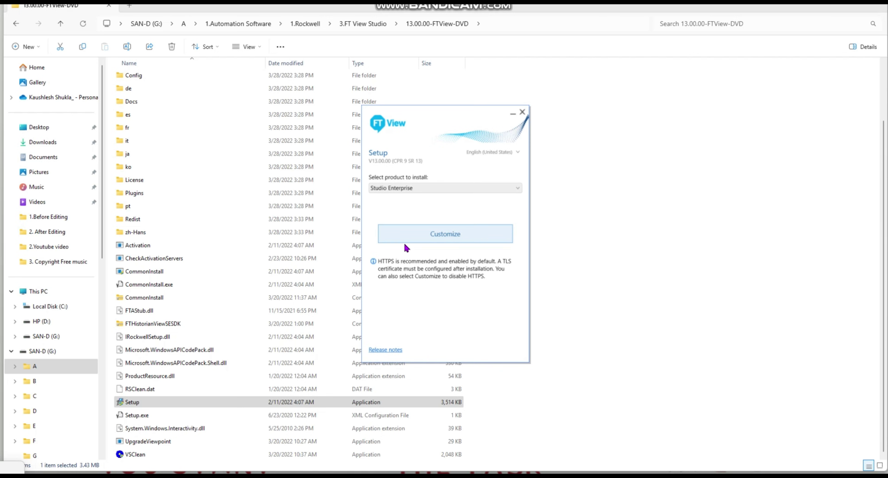
left_click(462, 235)
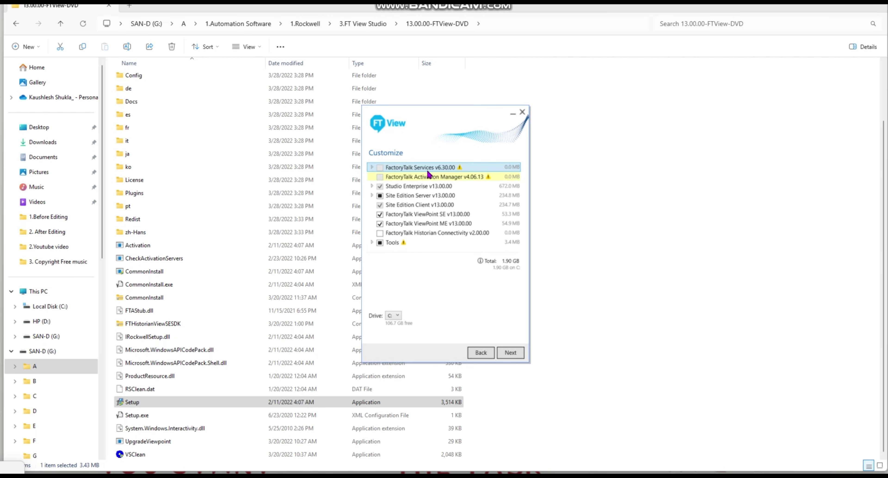
Expand Studio Enterprise v13.00.00 and review the Site Edition Server and FactoryTalk ViewPoint ME components.
left_click(371, 186)
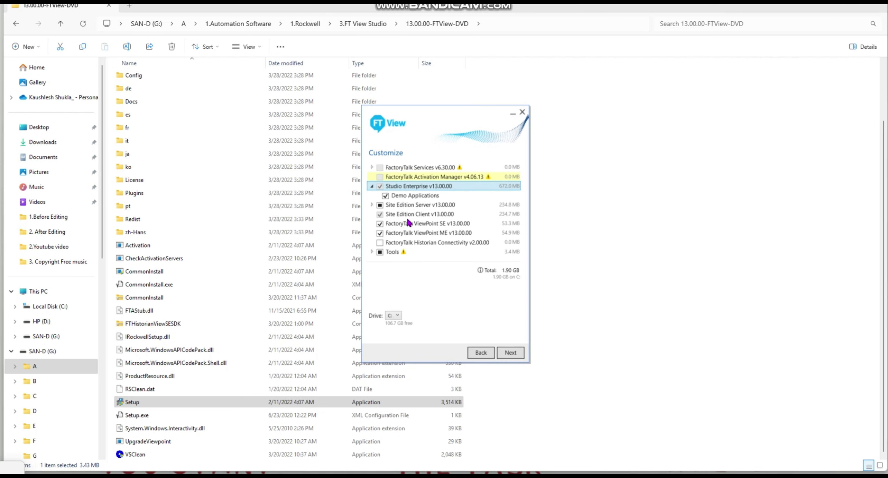
left_click(416, 206)
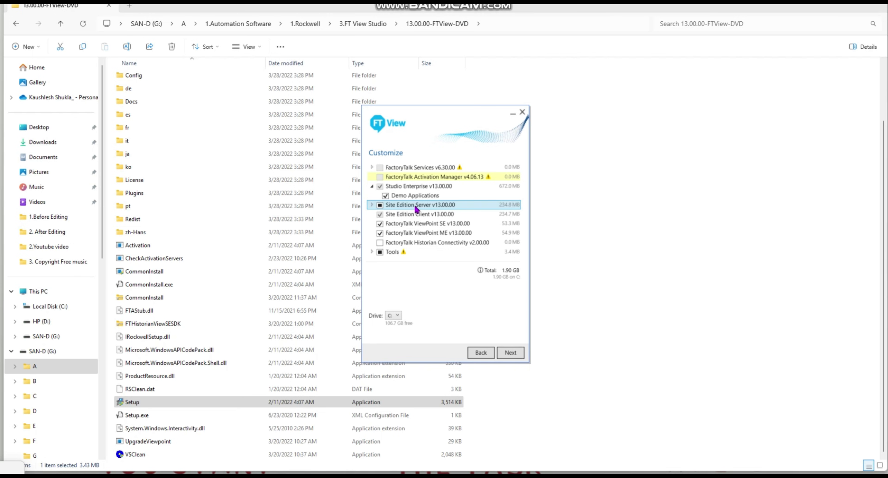
left_click(402, 235)
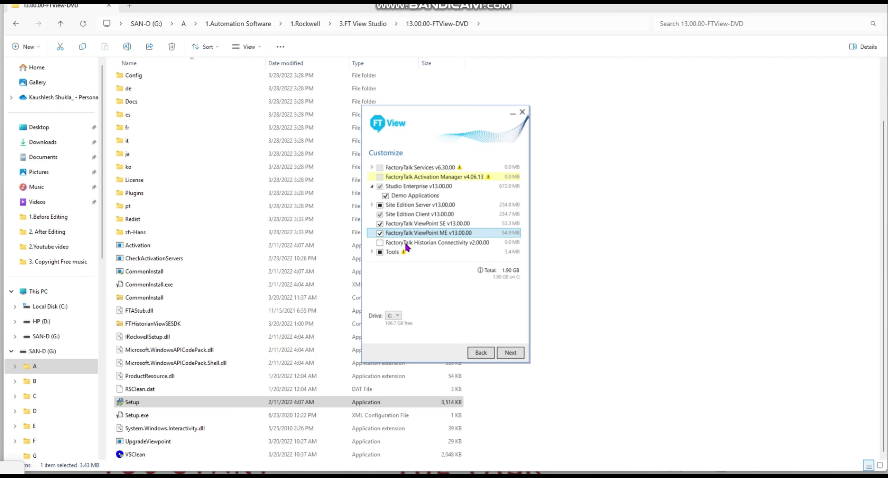
Include FactoryTalk Historian Connectivity v2.00.00 and try to select FactoryTalk Updater Agent v3.00.11 under Tools.
left_click(405, 242)
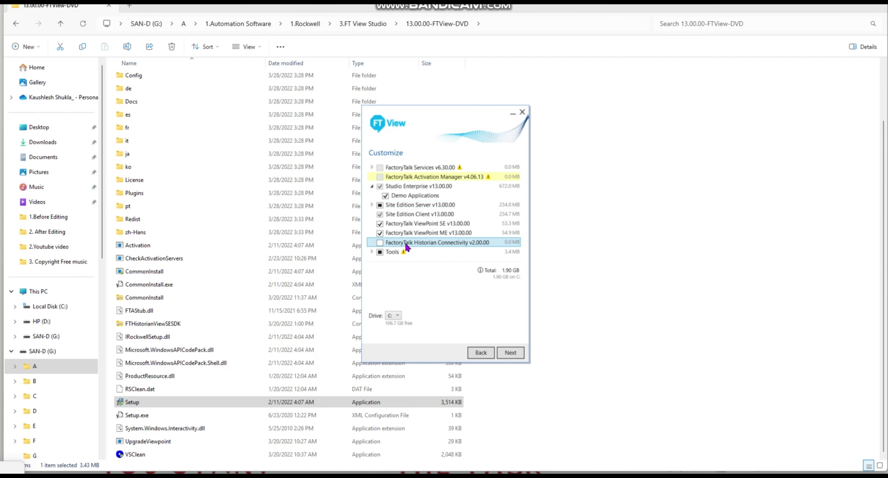
left_click(381, 243)
left_click(381, 243)
left_click(380, 243)
left_click(380, 243)
left_click(381, 243)
left_click(371, 252)
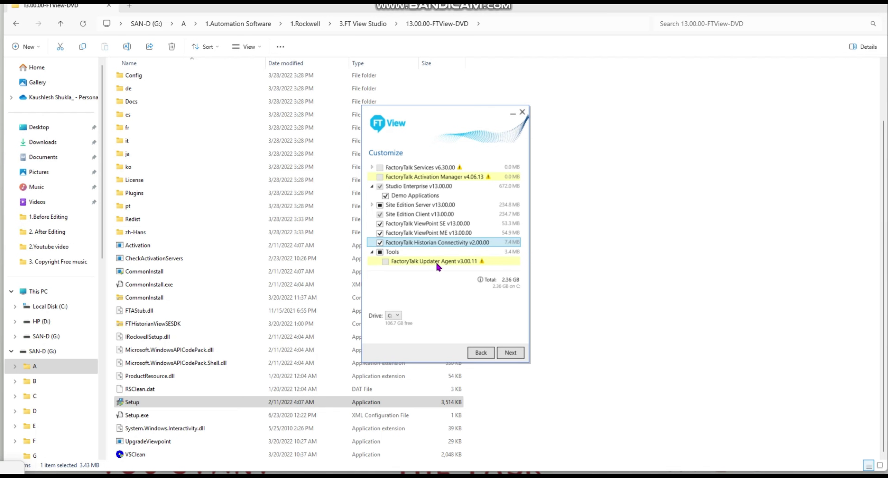
left_click(386, 261)
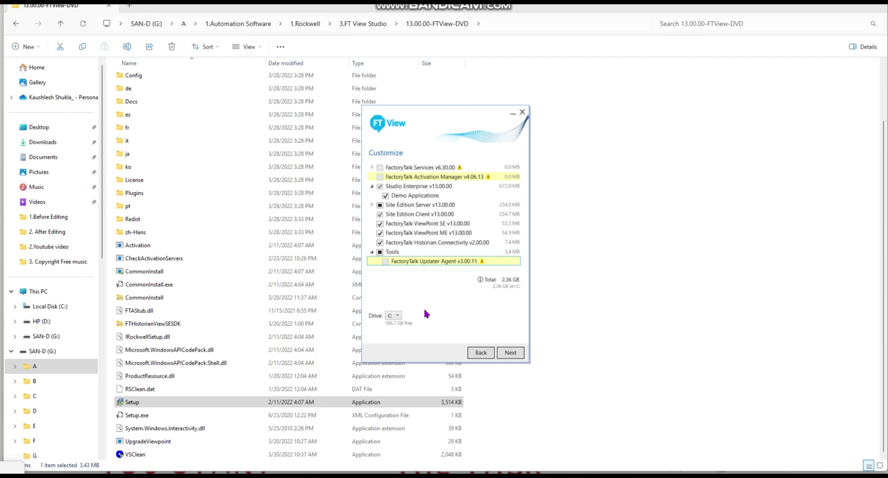
Start the installation on drive C: with TLS secure communication enabled, accepting all end user license agreements.
left_click(396, 316)
left_click(397, 321)
left_click(513, 352)
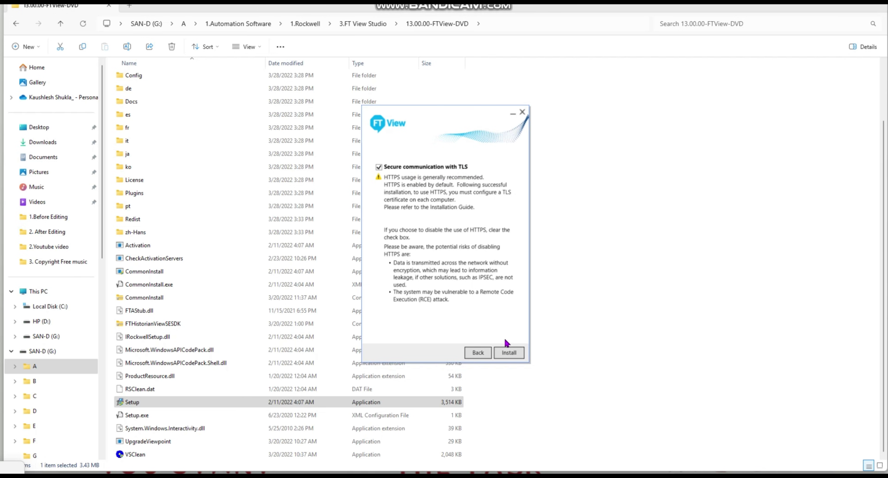
left_click(509, 353)
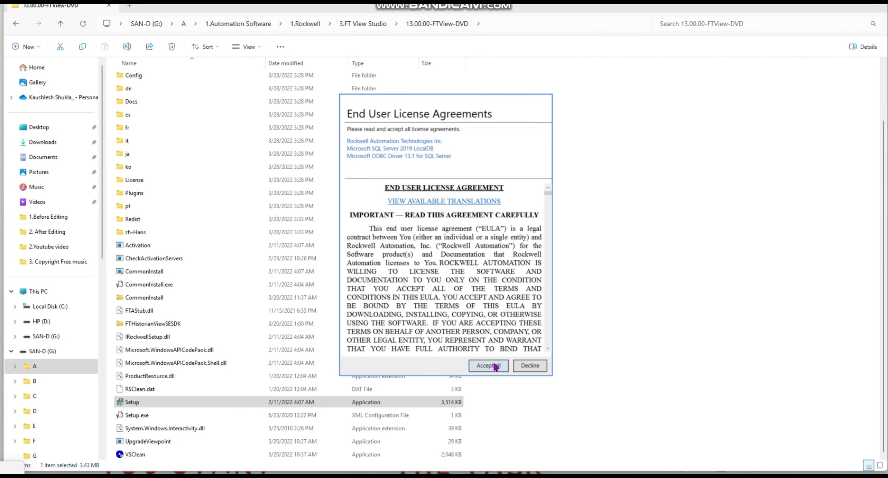
left_click(496, 366)
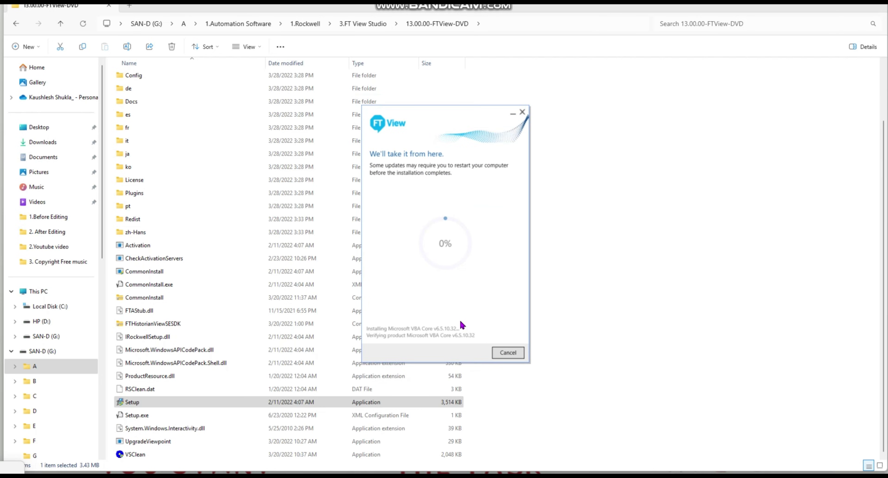